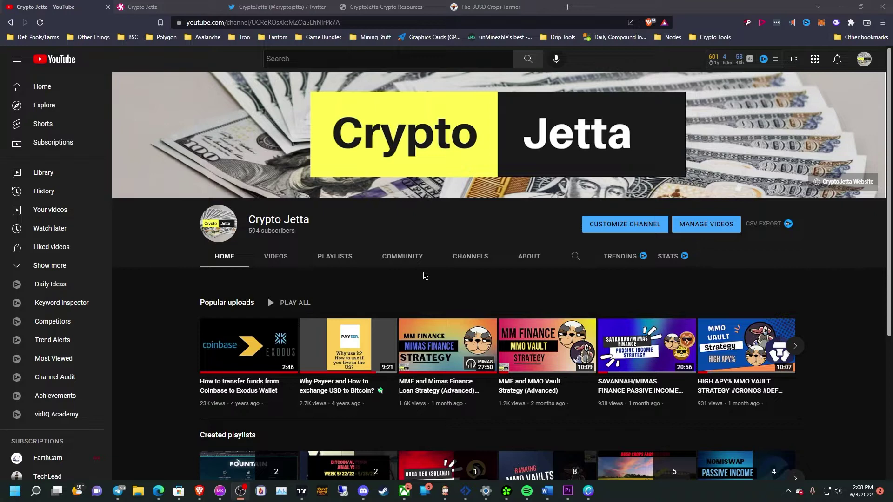
Switch to the Crypto Jetta channel's Odysee page in the browser.
left_click(143, 7)
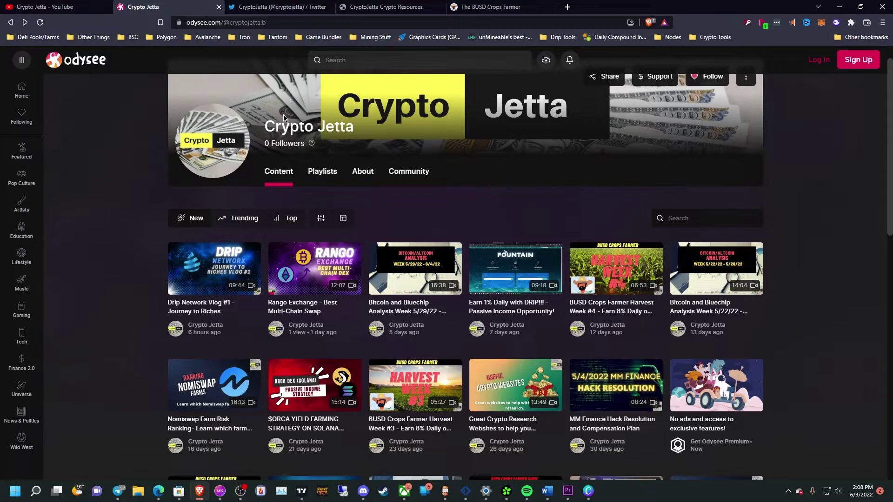
scroll(209, 209, "down", 5)
scroll(174, 209, "up", 5)
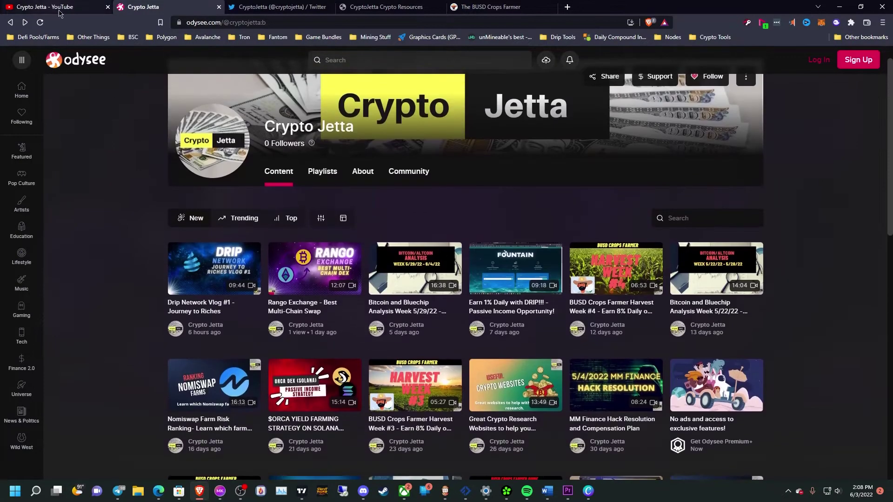
scroll(224, 224, "down", 3)
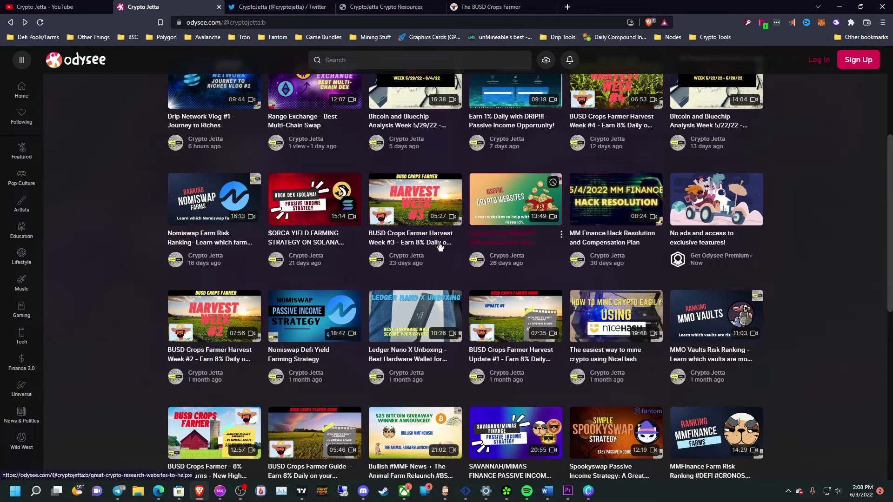
scroll(439, 279, "down", 3)
scroll(489, 293, "down", 3)
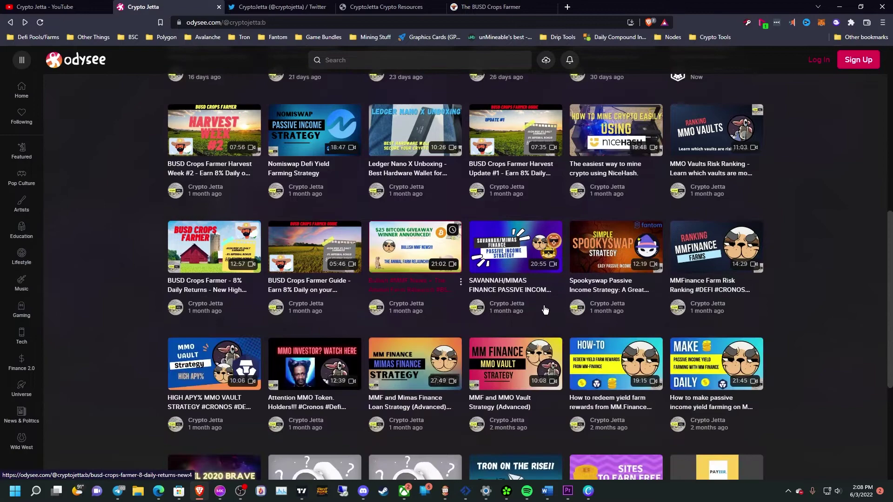
scroll(593, 265, "up", 3)
scroll(663, 224, "up", 5)
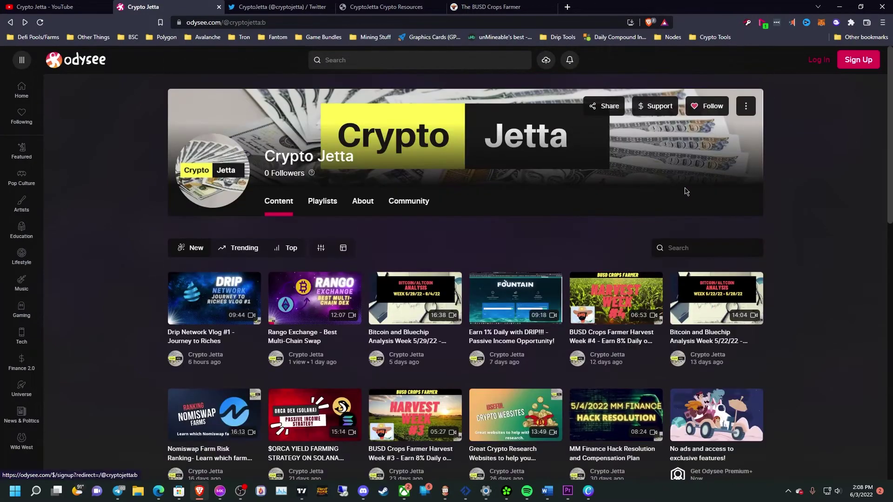
Switch to the CryptoJetta Twitter profile with its pinned video tweet.
left_click(277, 6)
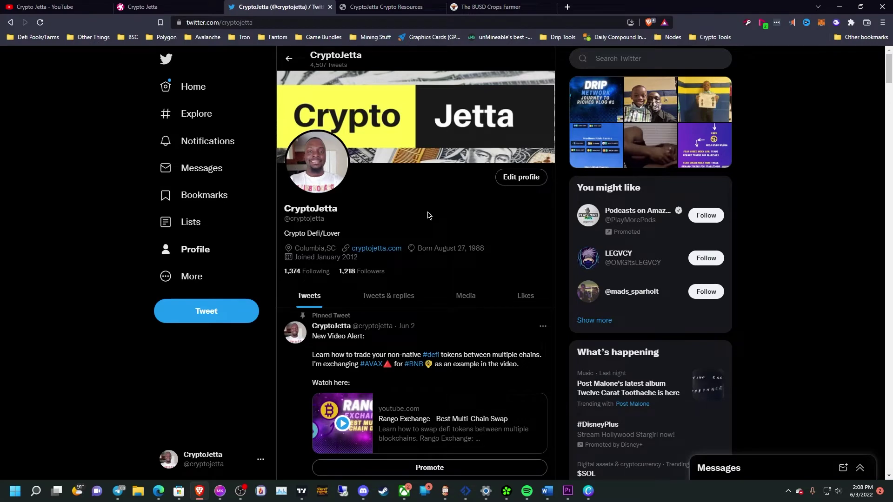
Switch to the CryptoJetta Crypto Resources website.
left_click(386, 6)
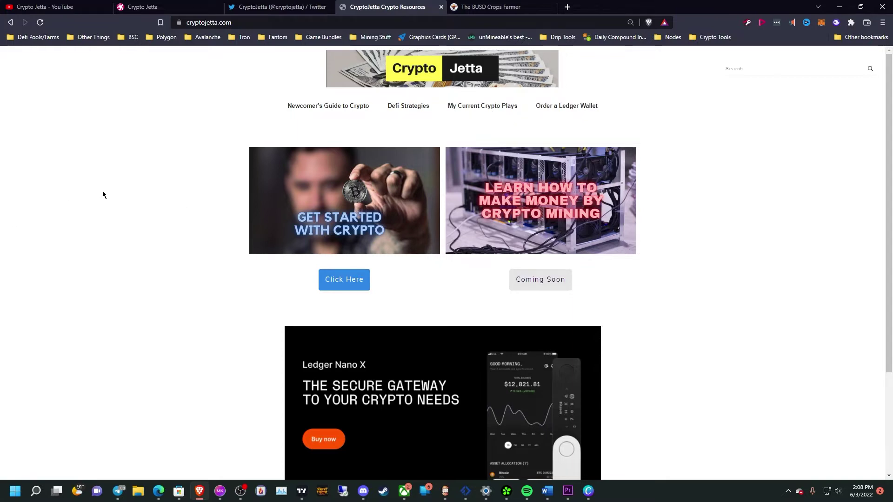
Switch to The BUSD Crops Farmer site with its rewards rules and totals.
left_click(488, 7)
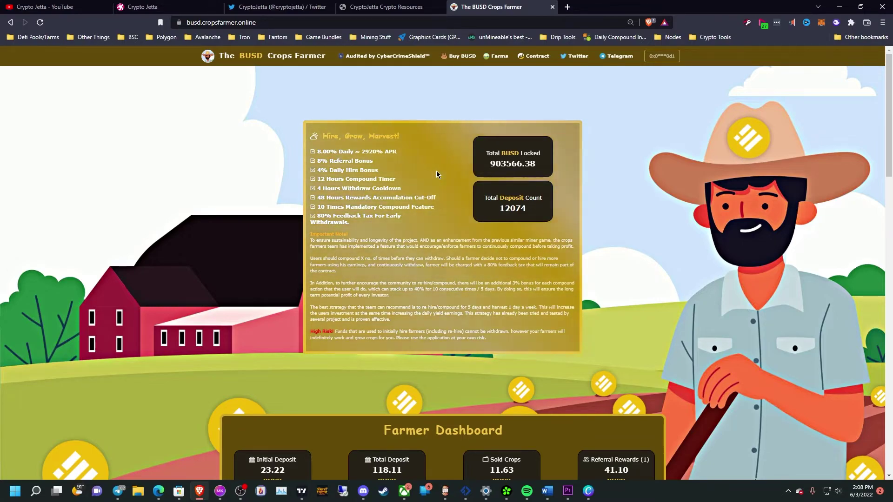
scroll(436, 171, "down", 10)
scroll(419, 250, "down", 5)
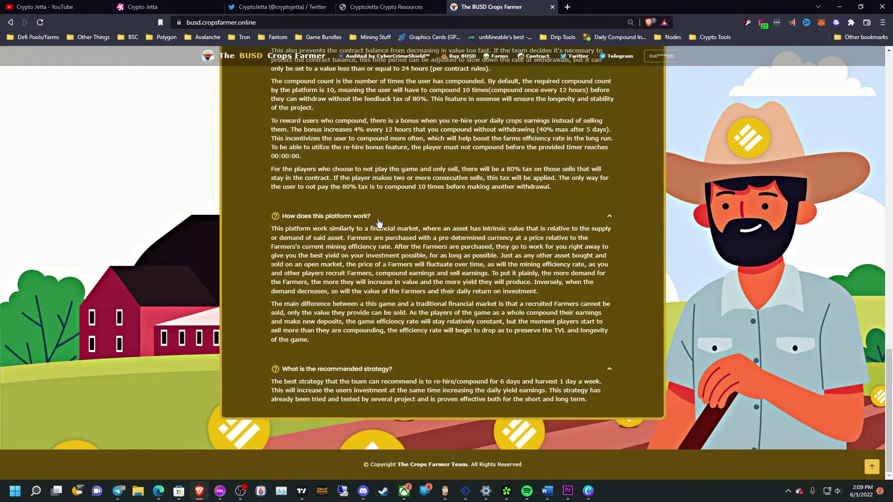
scroll(418, 250, "up", 5)
scroll(454, 230, "up", 8)
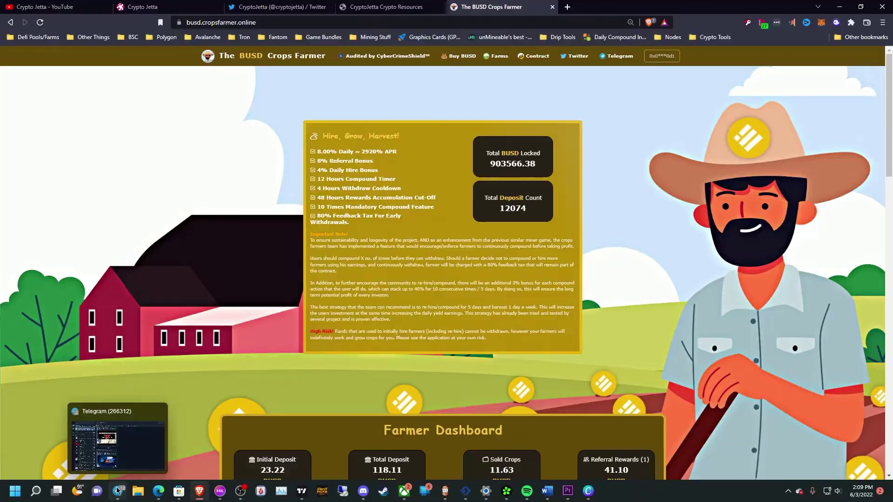
Search The Crops Farmer chat for 'audit', view George's YouTube-link message, then minimize Telegram.
left_click(118, 490)
scroll(152, 240, "down", 1)
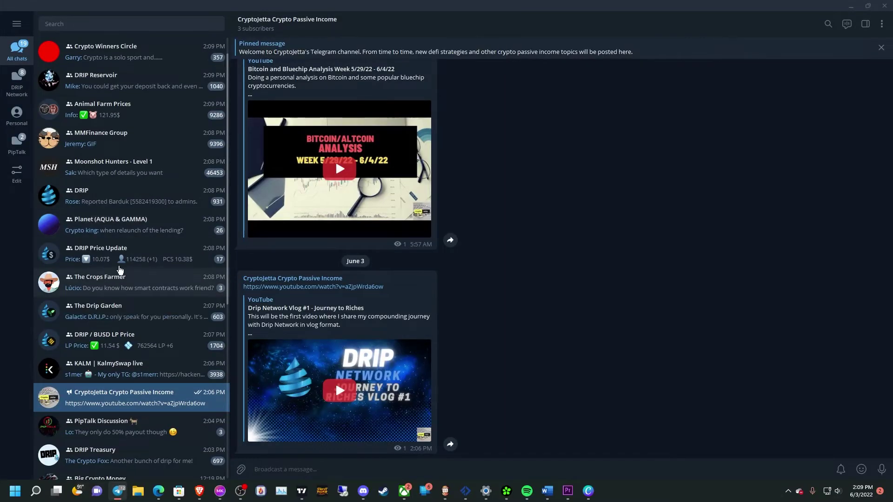
left_click(139, 282)
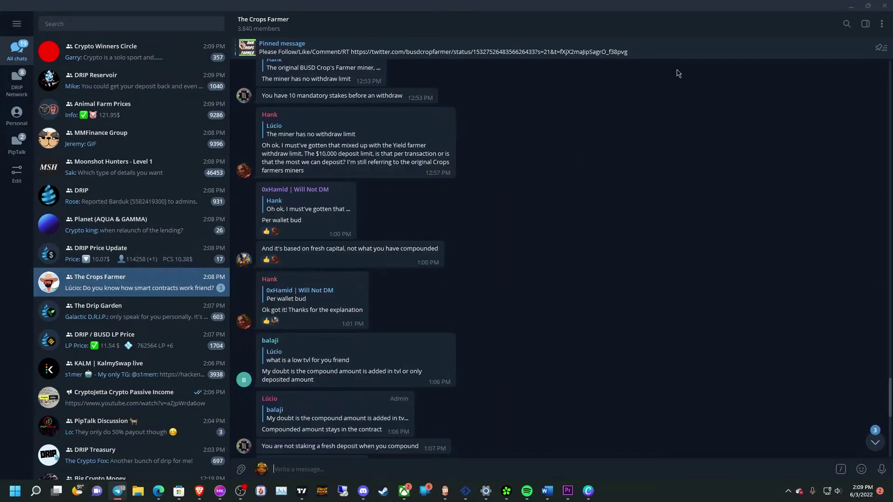
left_click(846, 24)
type("audit")
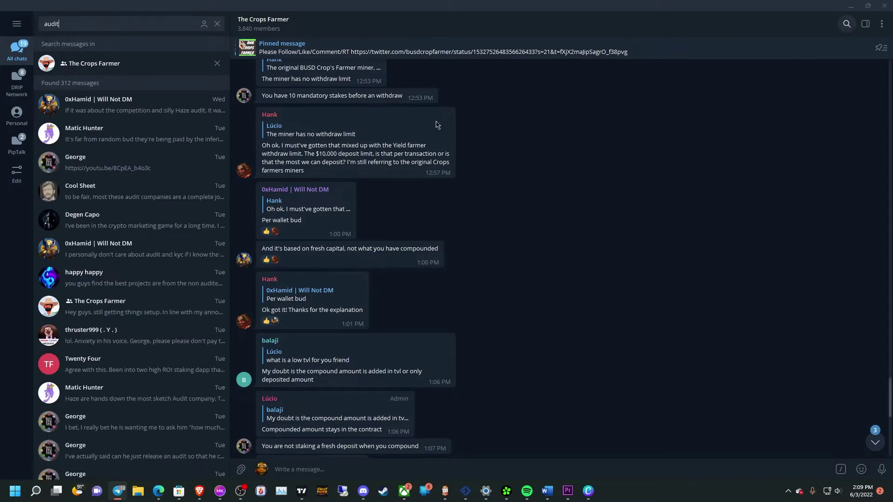
left_click(133, 106)
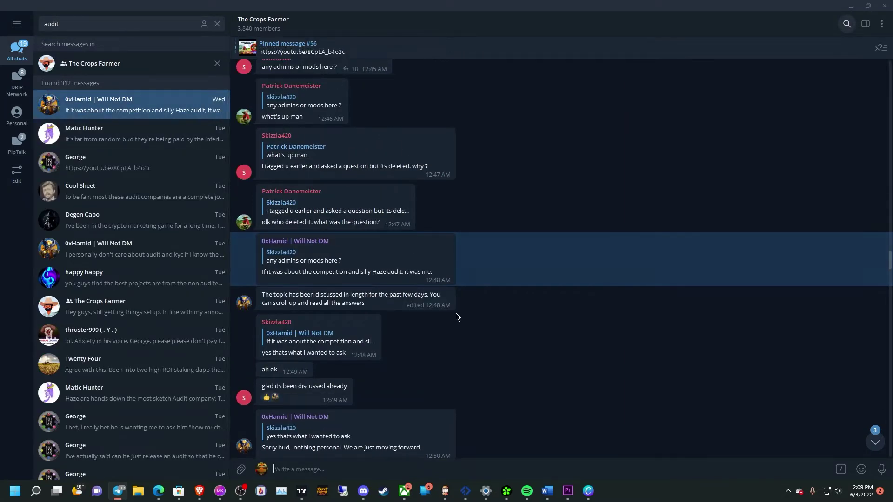
mouse_move(328, 207)
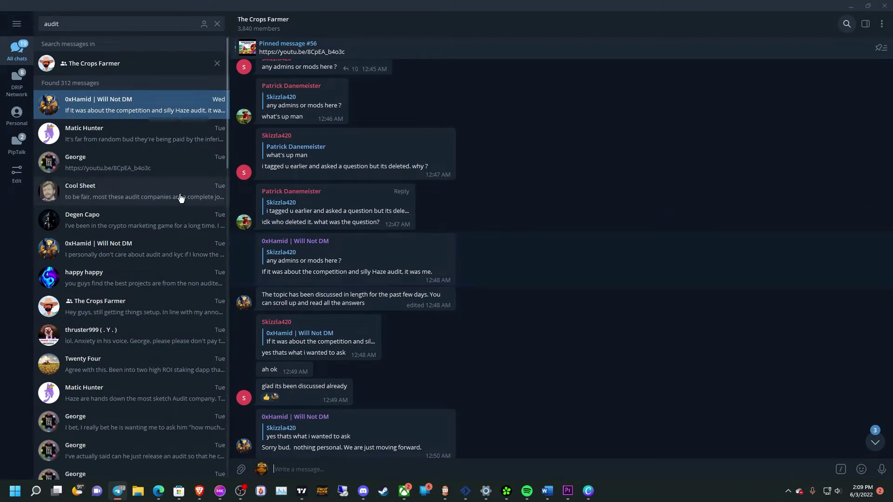
left_click(169, 168)
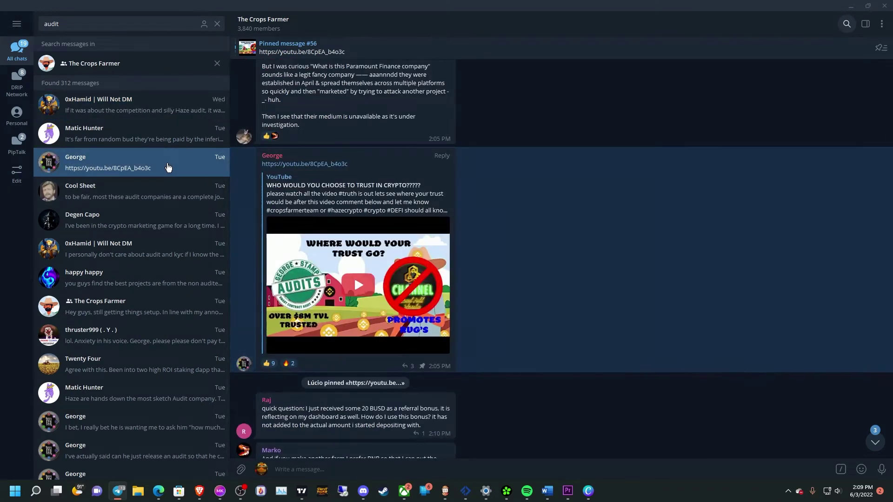
scroll(148, 223, "down", 1)
scroll(148, 230, "up", 1)
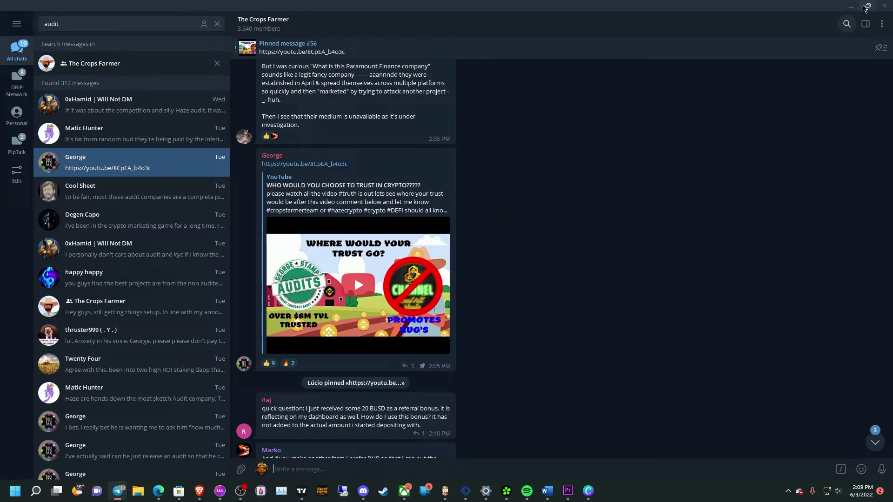
left_click(863, 7)
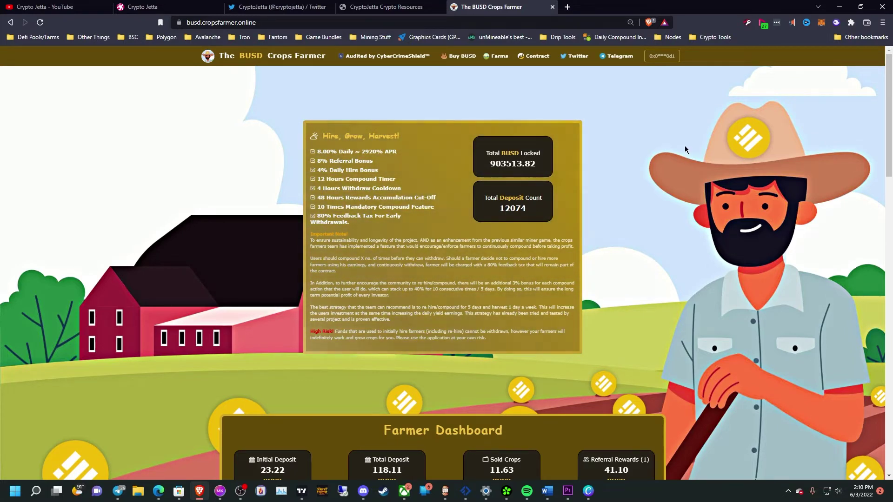
scroll(690, 146, "down", 4)
scroll(700, 151, "up", 4)
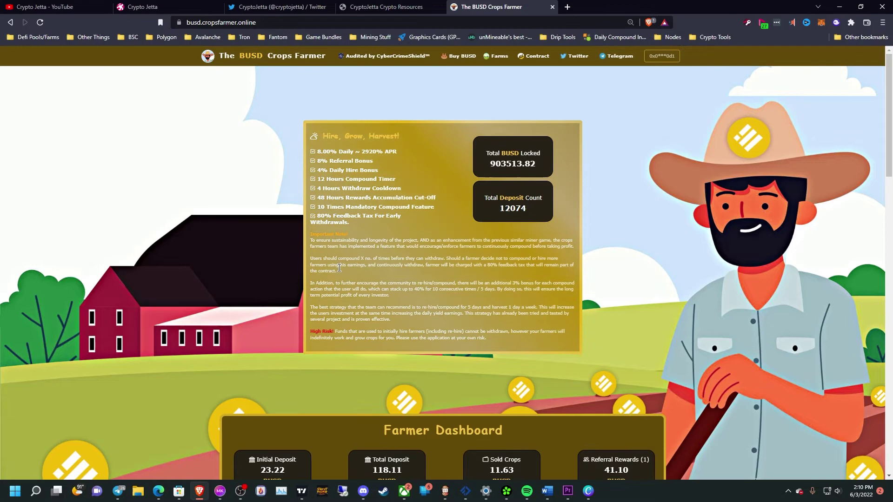
scroll(339, 268, "down", 5)
scroll(382, 162, "up", 2)
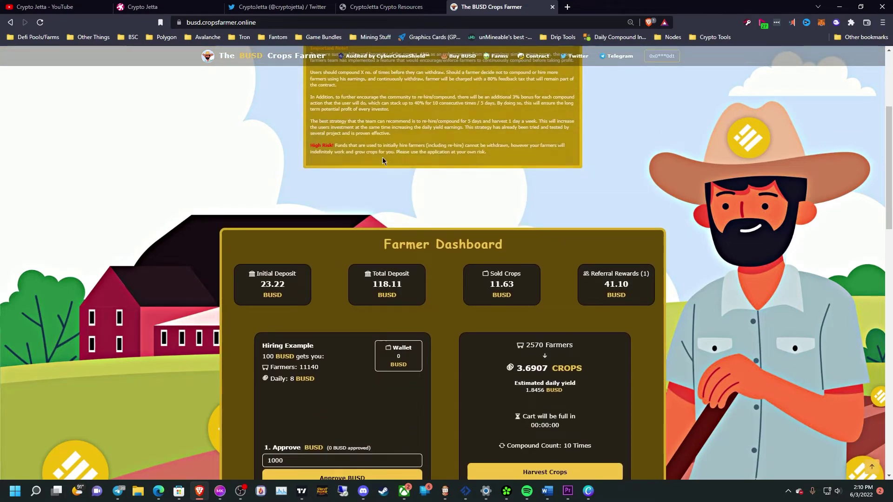
scroll(383, 162, "down", 2)
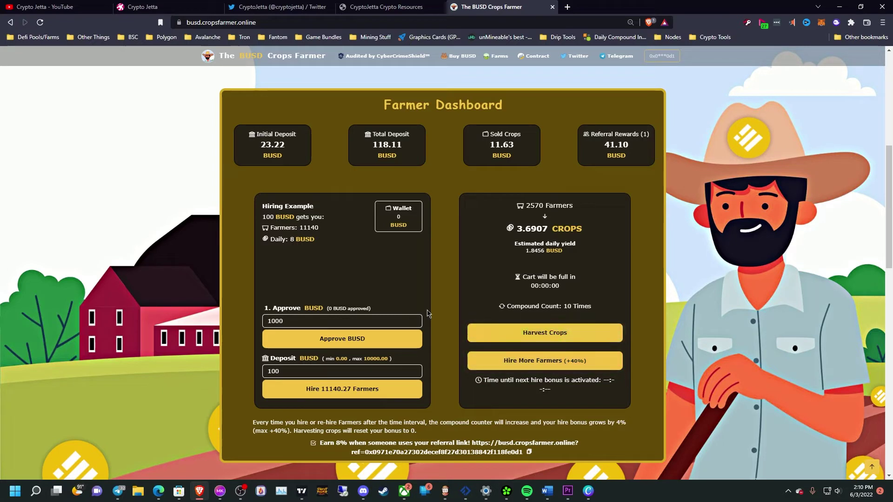
scroll(377, 267, "up", 1)
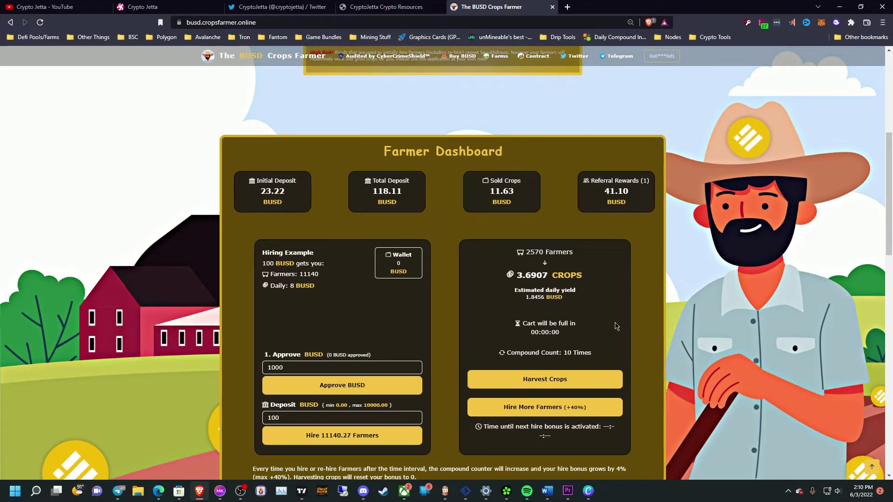
left_click(563, 388)
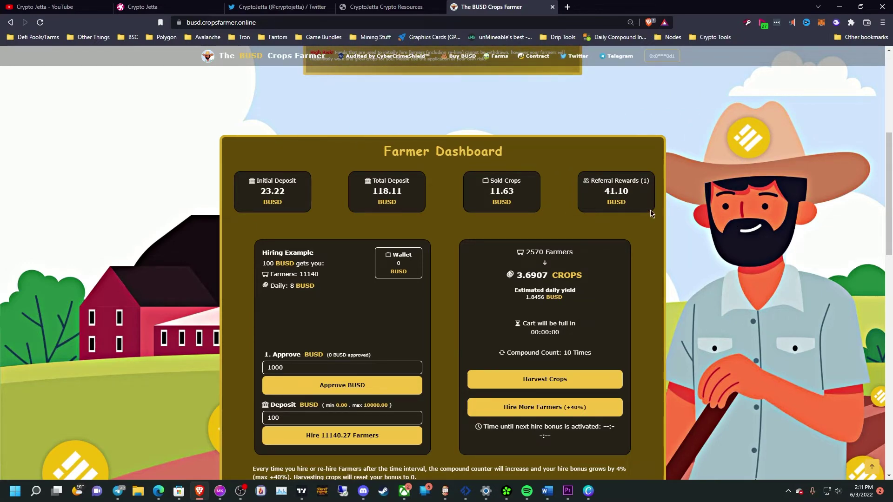
scroll(675, 195, "up", 4)
scroll(652, 216, "down", 5)
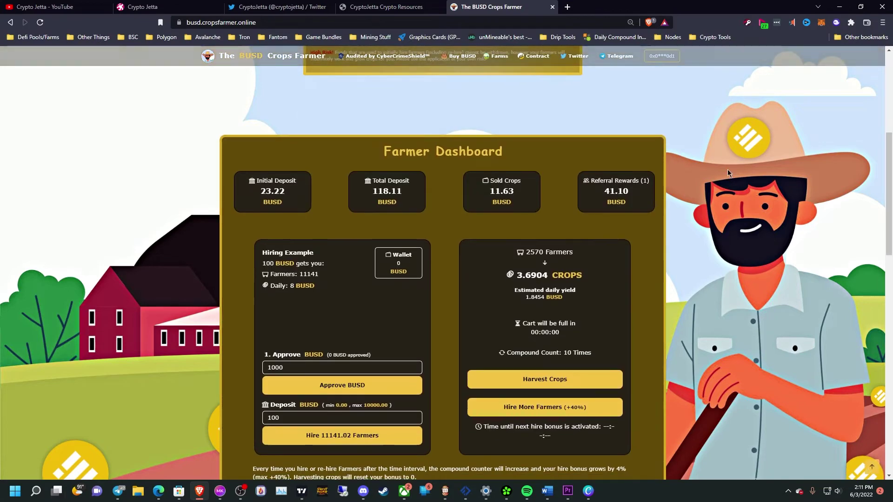
scroll(599, 212, "up", 5)
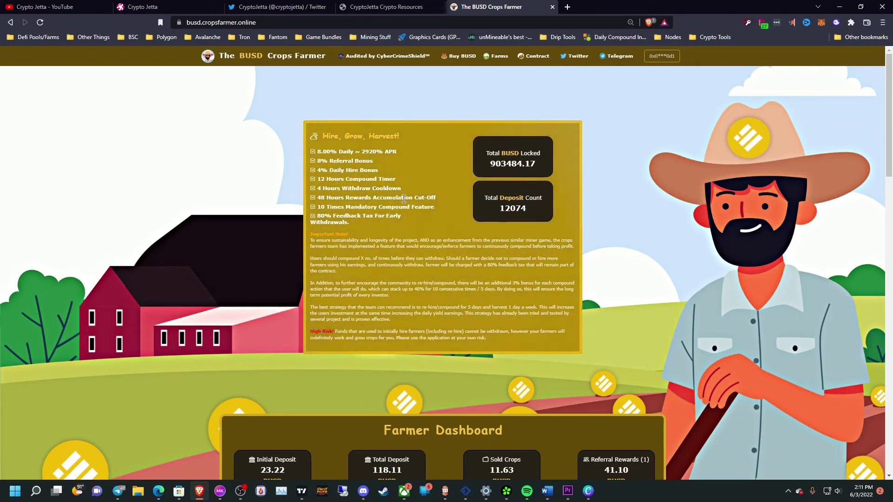
scroll(411, 216, "down", 3)
scroll(421, 231, "up", 3)
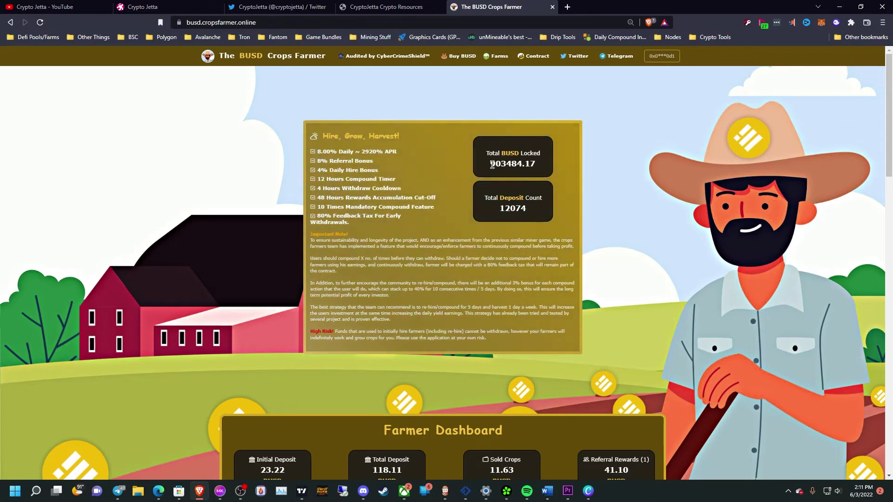
Highlight the 903484.17 Total BUSD Locked figure.
left_click_drag(489, 164, 550, 161)
double_click(521, 166)
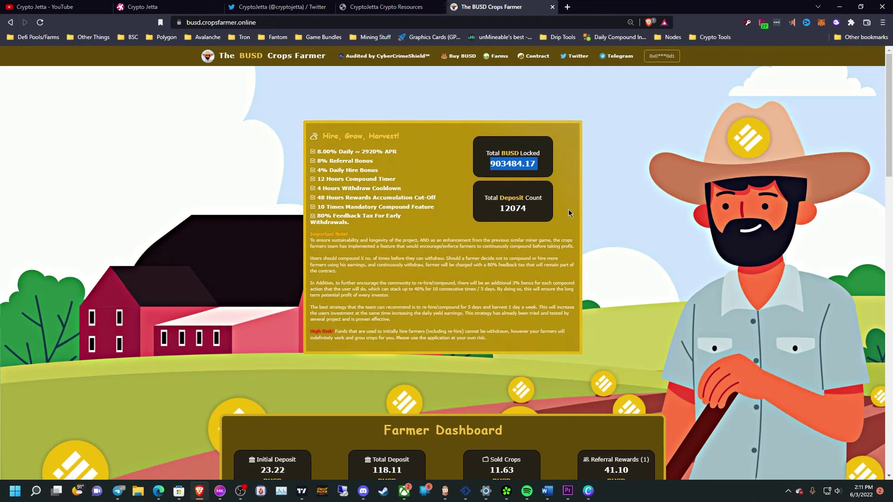
scroll(569, 213, "down", 4)
scroll(628, 244, "down", 3)
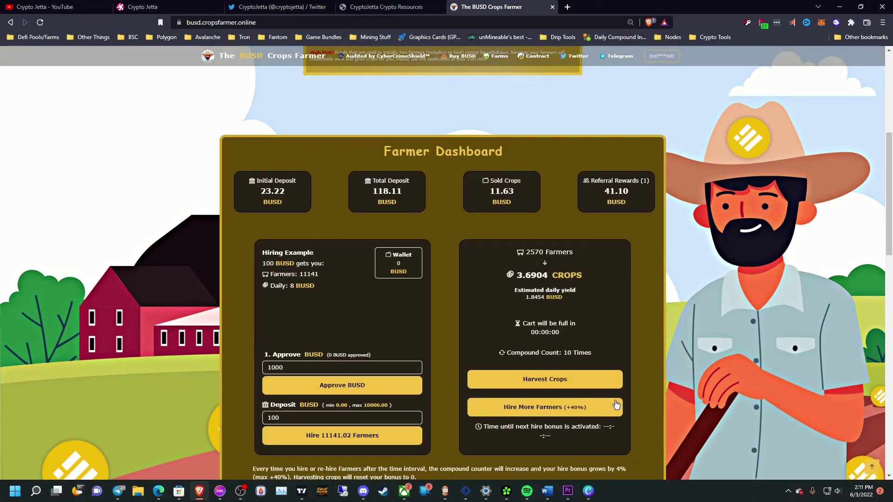
Harvest the crops and confirm in MetaMask, raising Sold Crops to 15.13 BUSD.
left_click(545, 379)
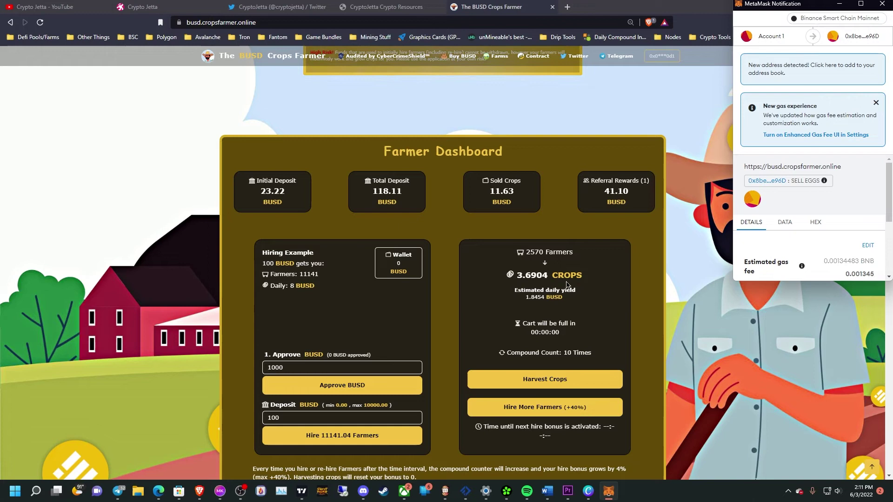
scroll(843, 235, "down", 2)
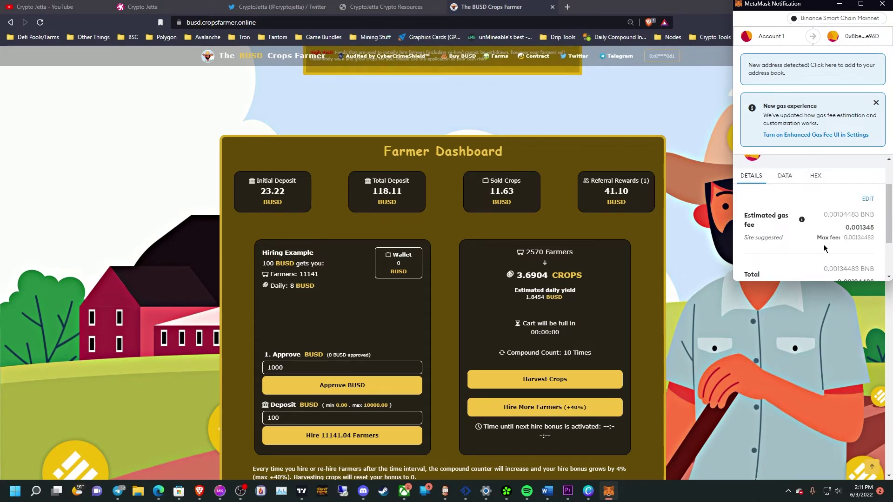
scroll(879, 259, "down", 2)
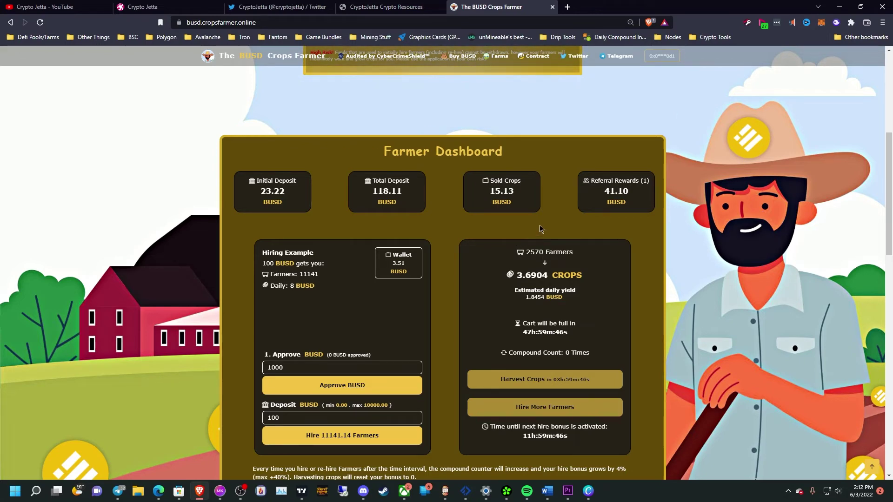
Compute 41.10 + 15.13 = 56.23 in Calculator, then return to the dashboard.
key("super")
type("calc")
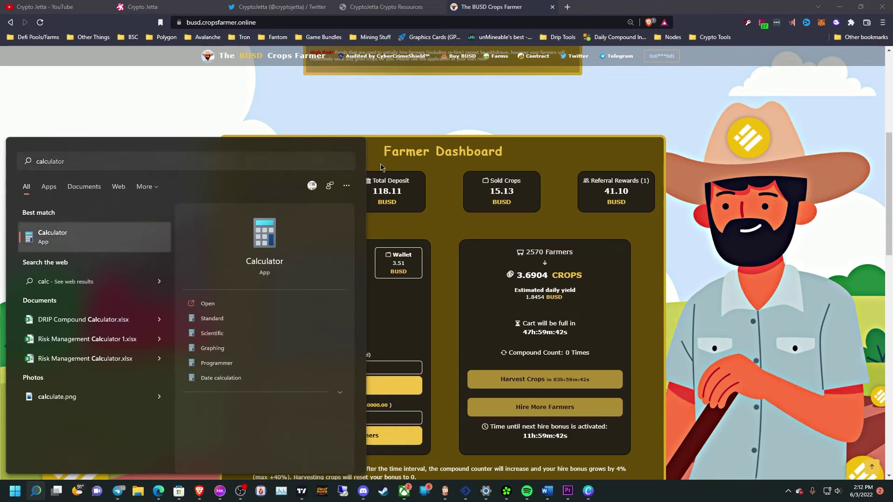
key("Return")
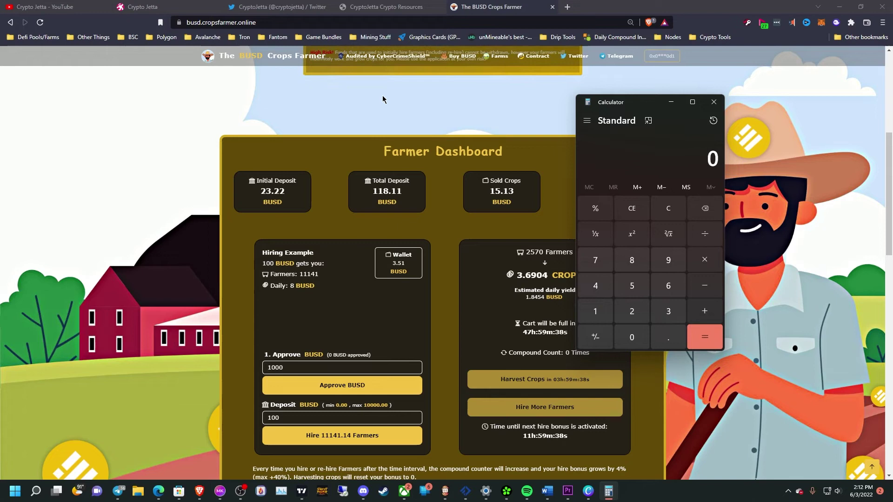
type("41.10")
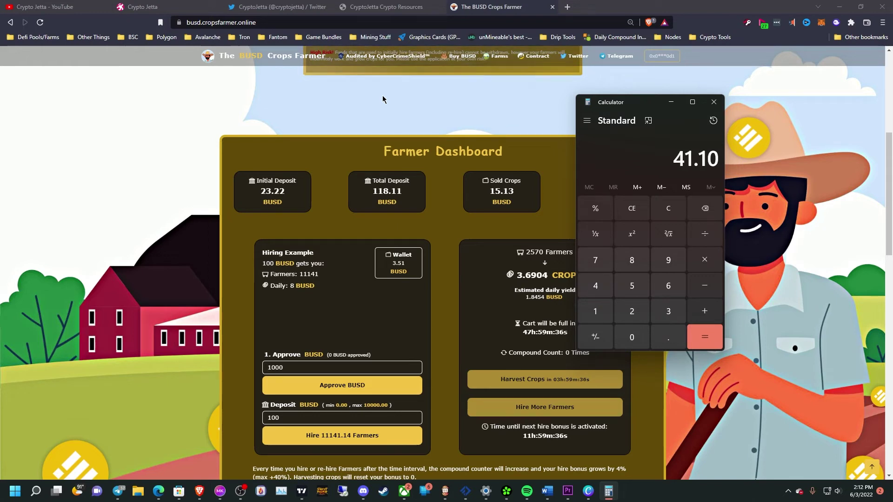
key("plus")
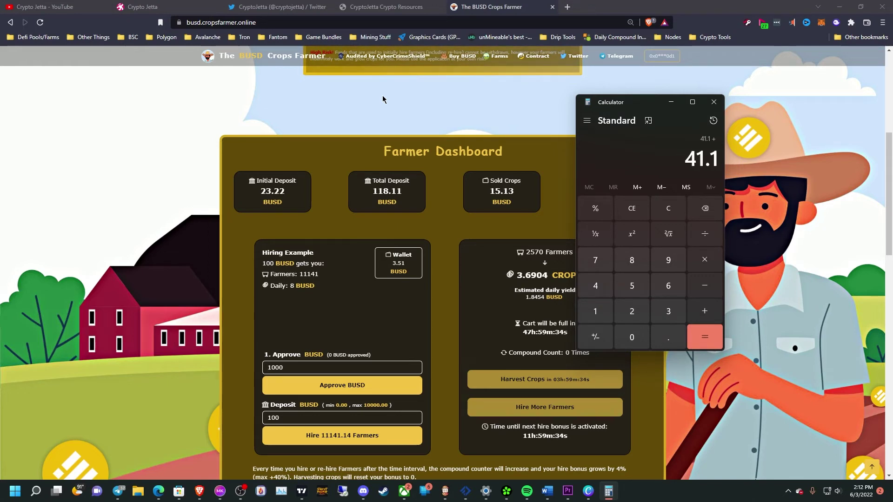
type("15.13")
key("Return")
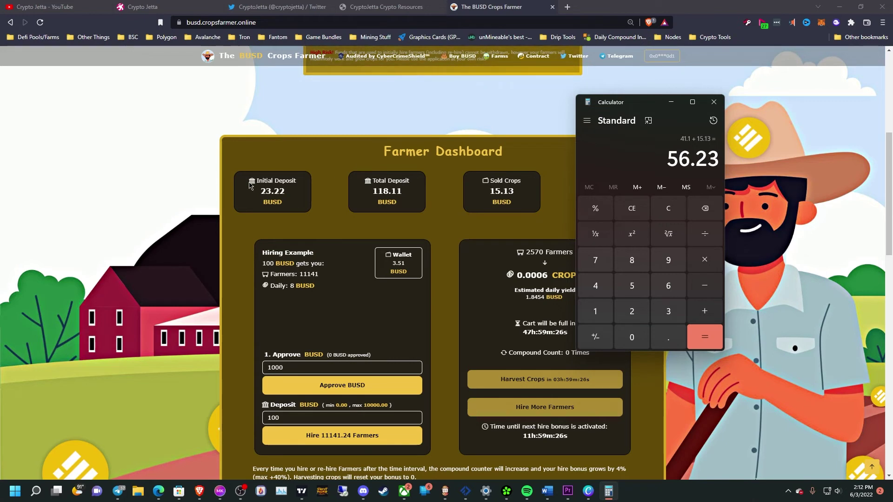
left_click(280, 214)
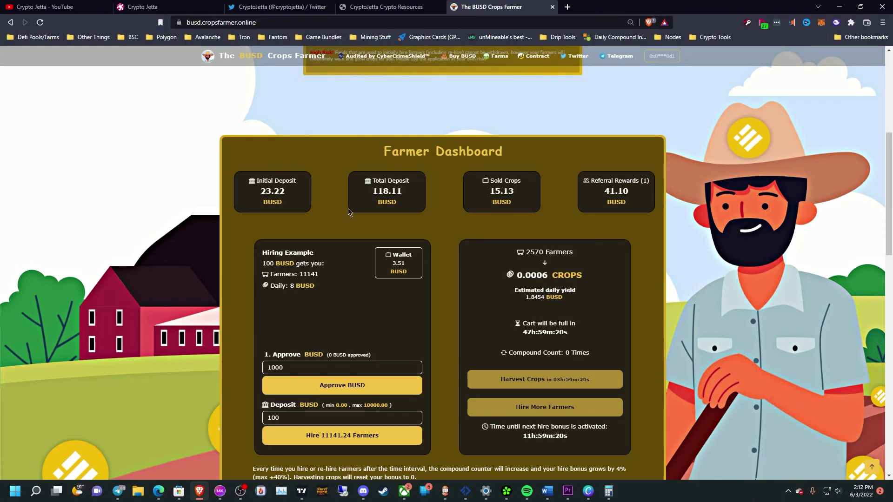
scroll(350, 211, "down", 1)
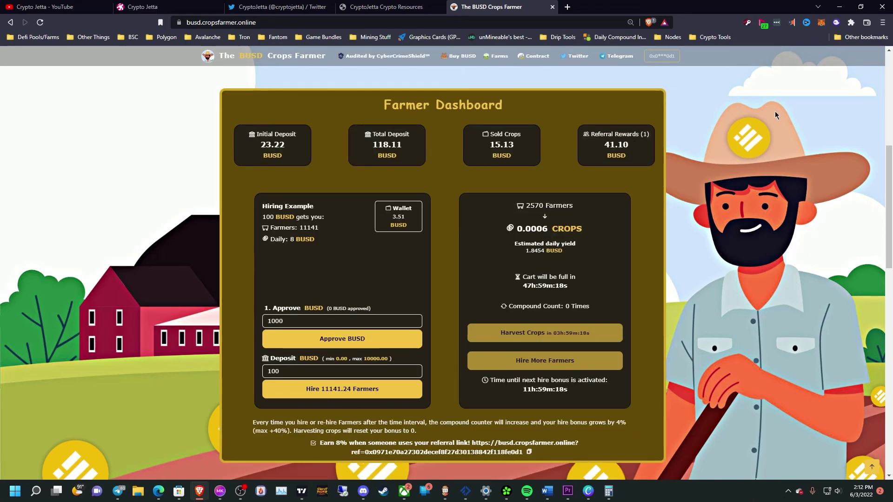
scroll(719, 133, "up", 5)
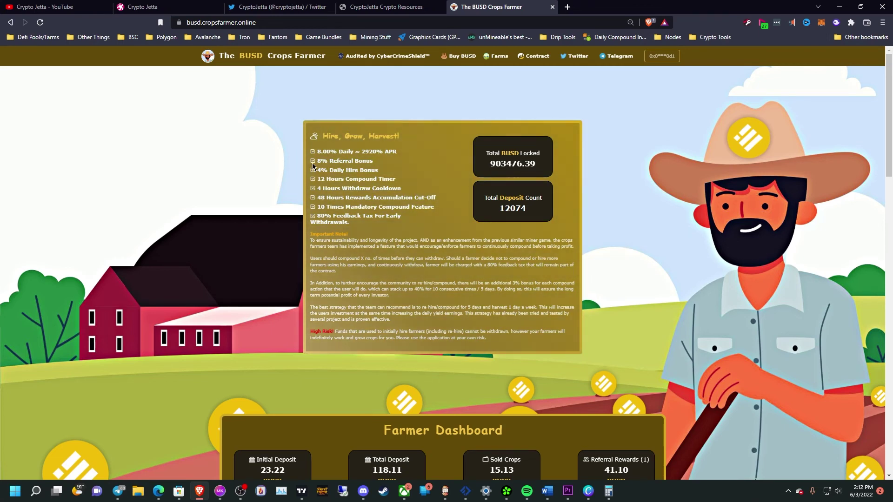
scroll(427, 141, "down", 1)
scroll(427, 141, "down", 1)
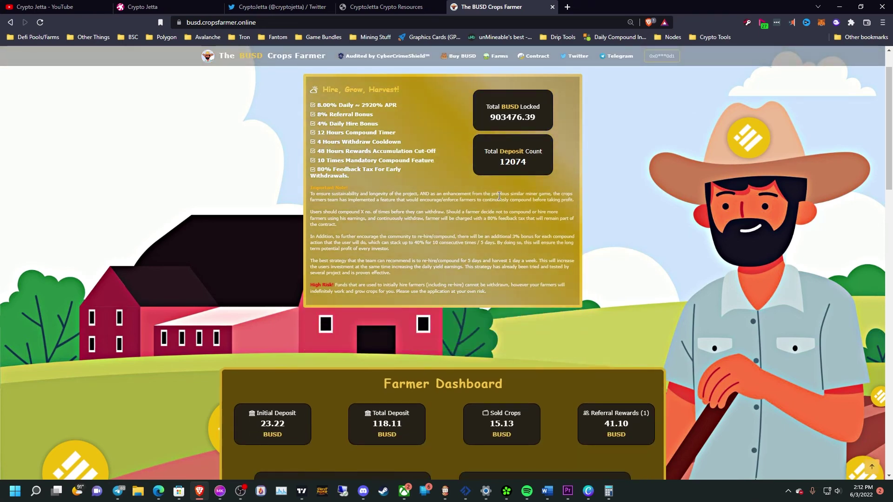